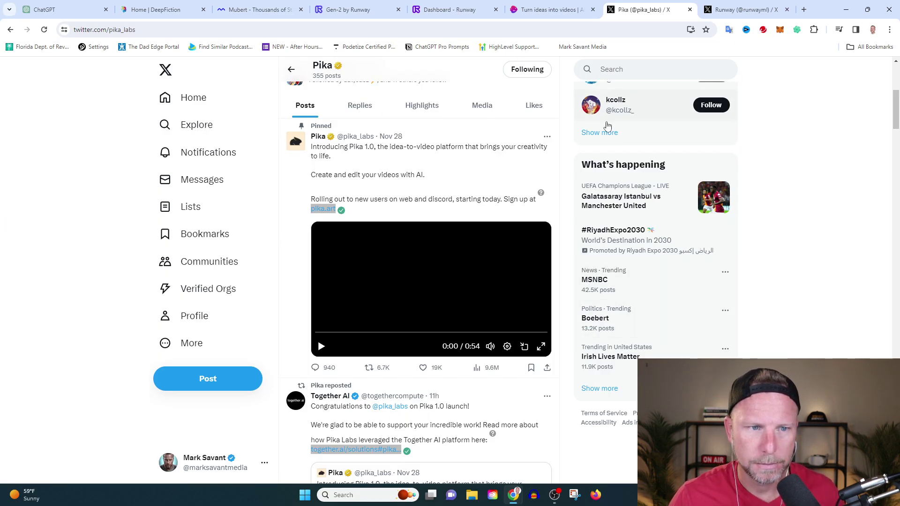
{"action": "scroll", "coordinate": [391, 173], "scroll_direction": "up", "scroll_amount": 6}
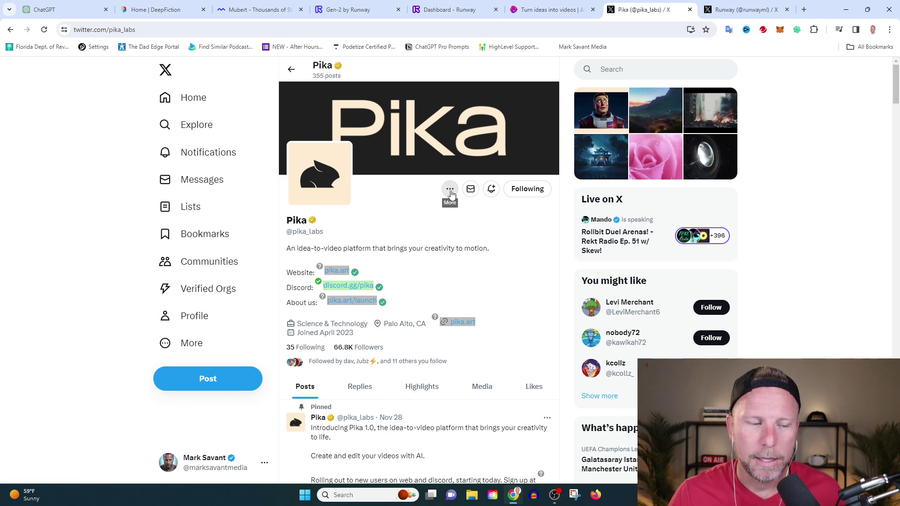
{"action": "scroll", "coordinate": [451, 197], "scroll_direction": "down", "scroll_amount": 6}
{"action": "left_click", "coordinate": [541, 347]}
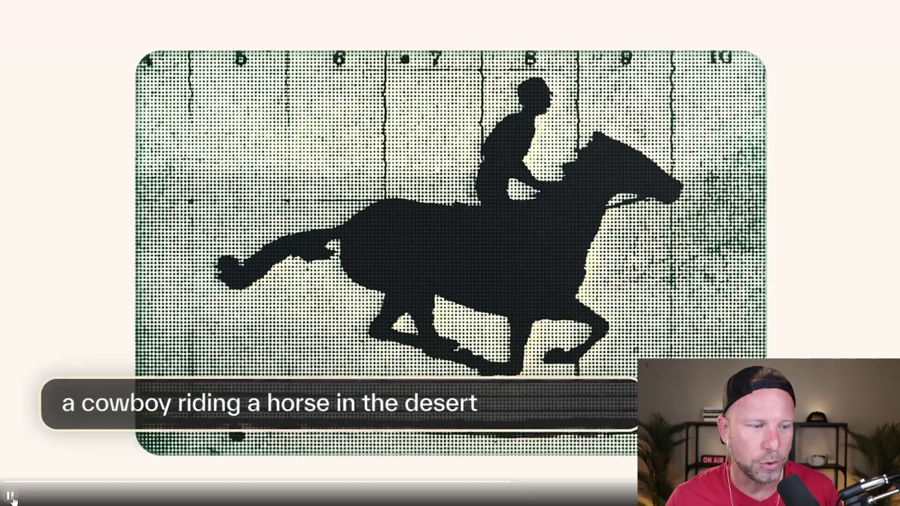
Step: Pause and resume the Pika demo, stopping on the fox scene with 1:1 aspect ratio
{"action": "left_click", "coordinate": [541, 237]}
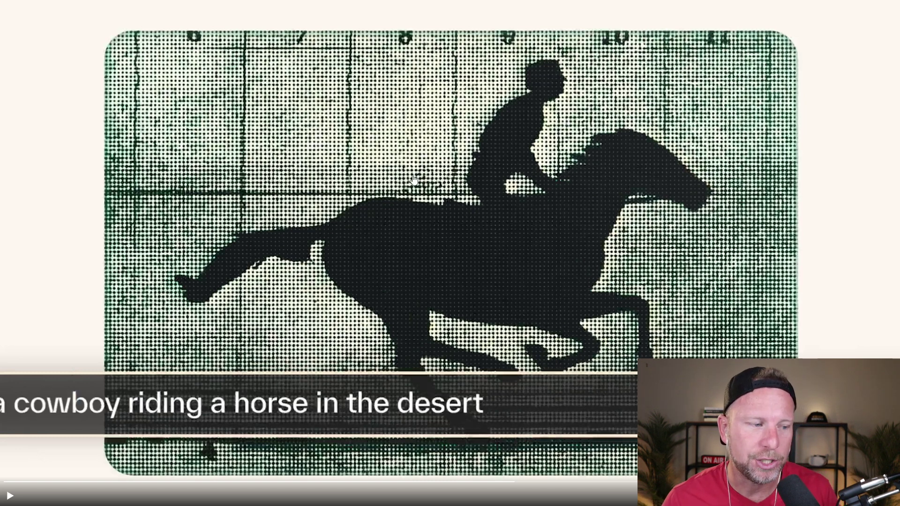
{"action": "left_click", "coordinate": [10, 495]}
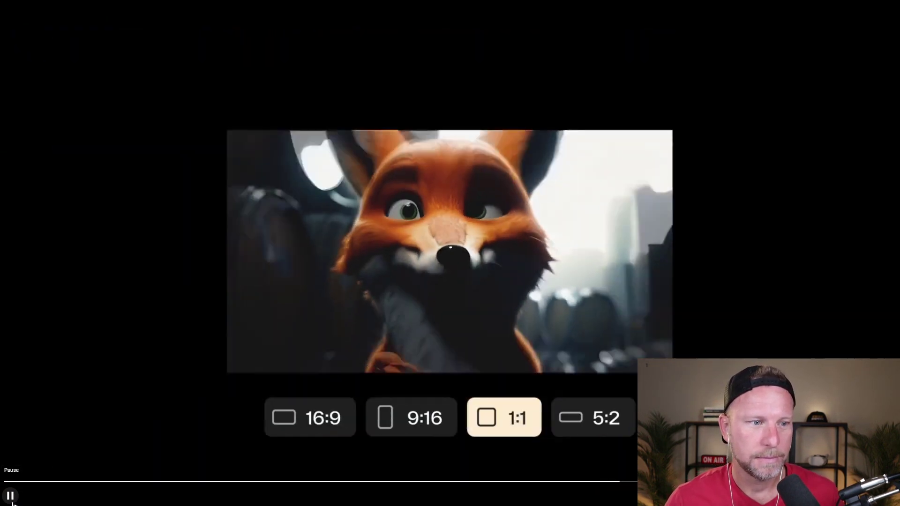
{"action": "left_click", "coordinate": [11, 500]}
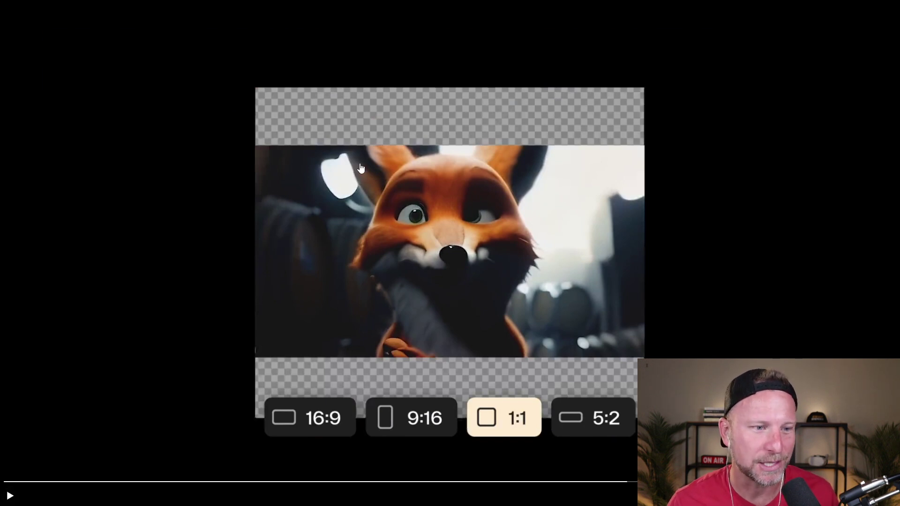
Step: Resume the Pika launch video and let it play through to the end
{"action": "left_click", "coordinate": [7, 496]}
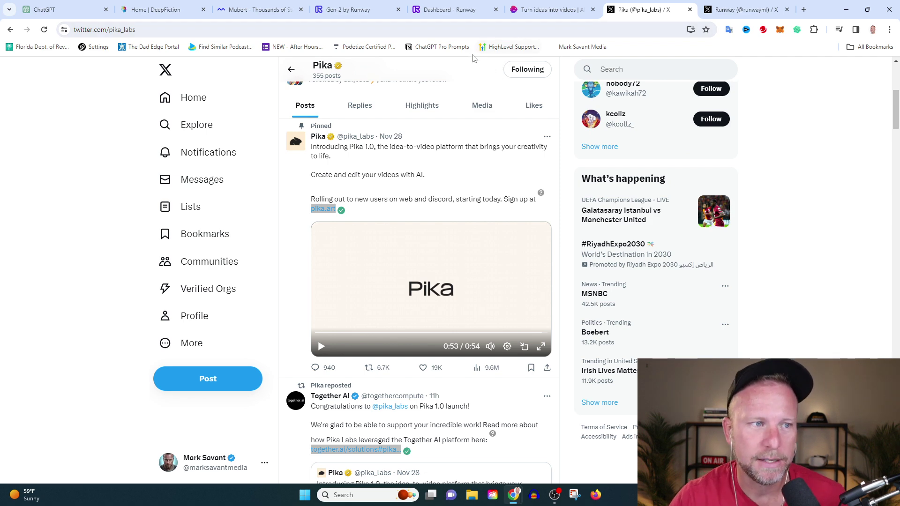
Step: Go to Runway's X profile and expand its 'Absolve' Staff Pick Film of the Week video
{"action": "left_click", "coordinate": [744, 9]}
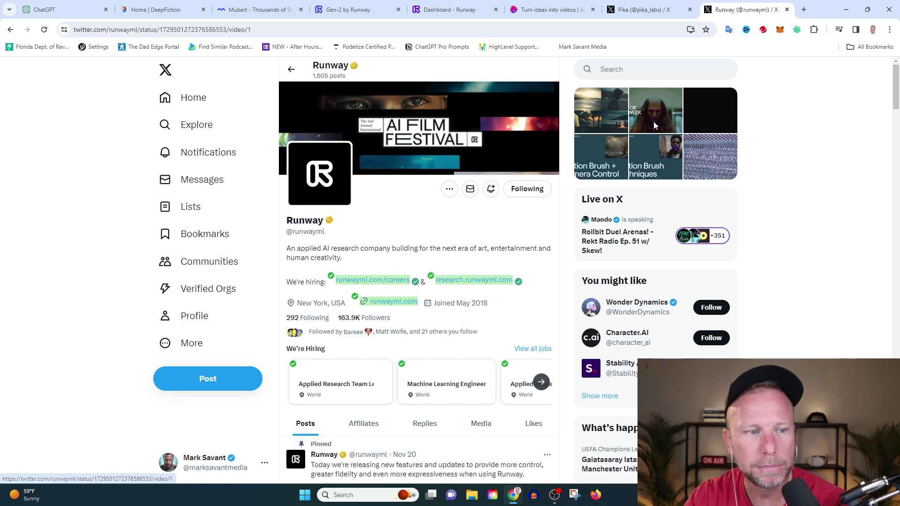
{"action": "left_click", "coordinate": [653, 122]}
Step: Pause, resume, then pause again the 'Absolve' video, leaving it at 0:02
{"action": "left_click", "coordinate": [17, 450]}
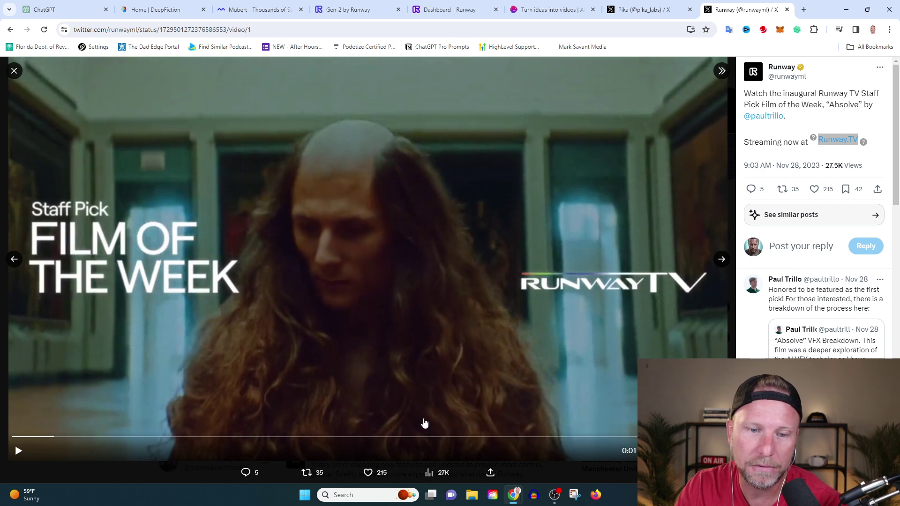
{"action": "left_click", "coordinate": [18, 452]}
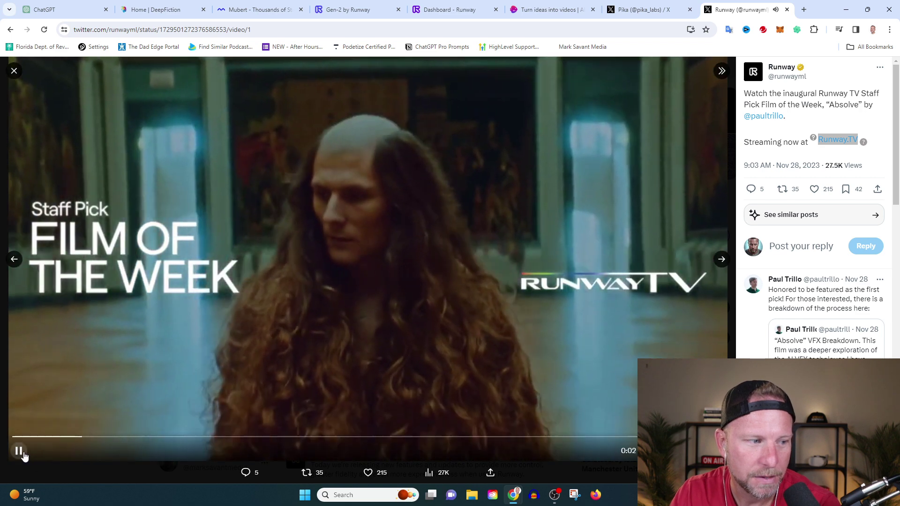
{"action": "left_click", "coordinate": [18, 451]}
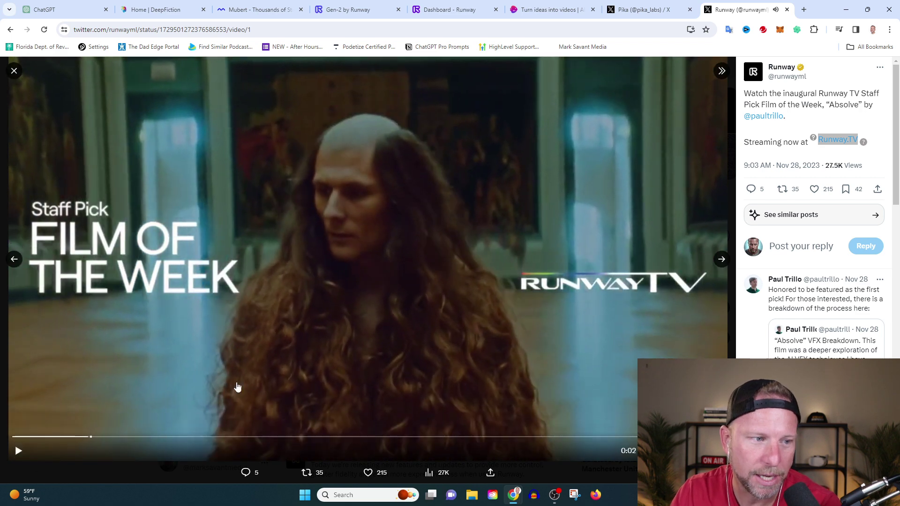
{"action": "left_click", "coordinate": [15, 73]}
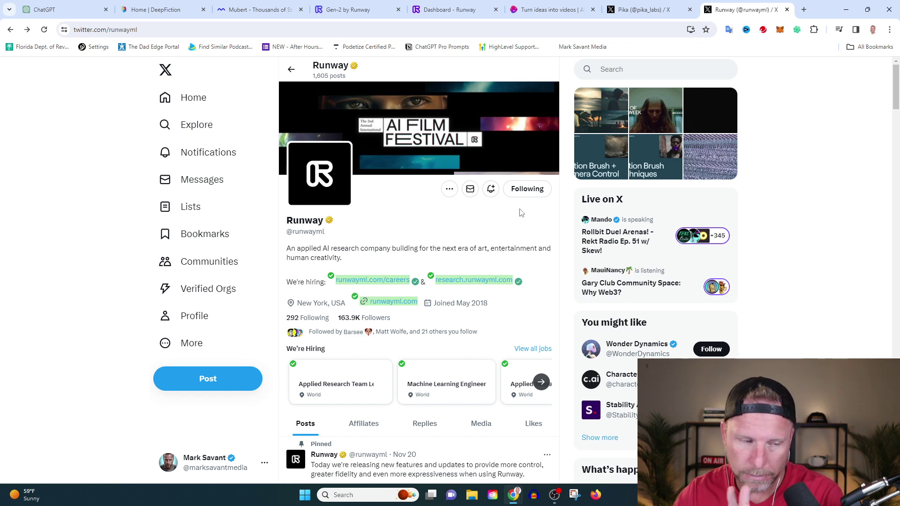
{"action": "scroll", "coordinate": [519, 239], "scroll_direction": "down", "scroll_amount": 6}
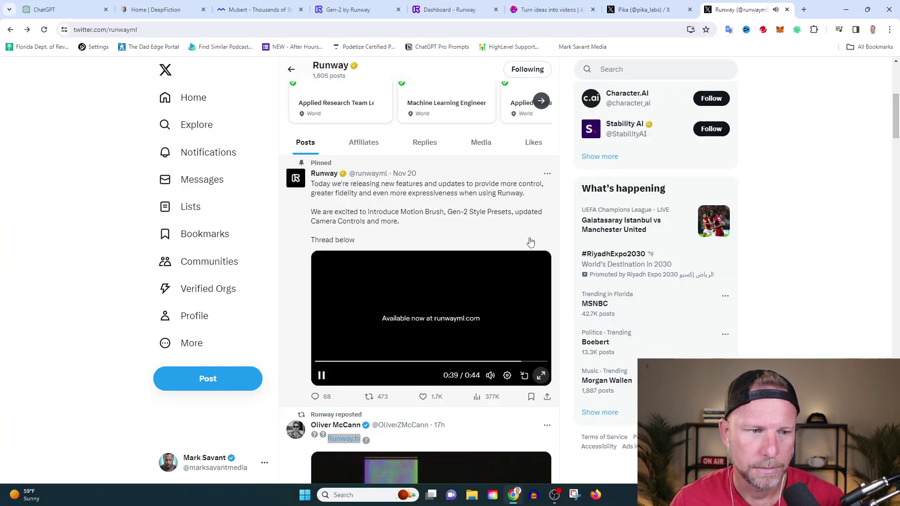
{"action": "left_click", "coordinate": [321, 375]}
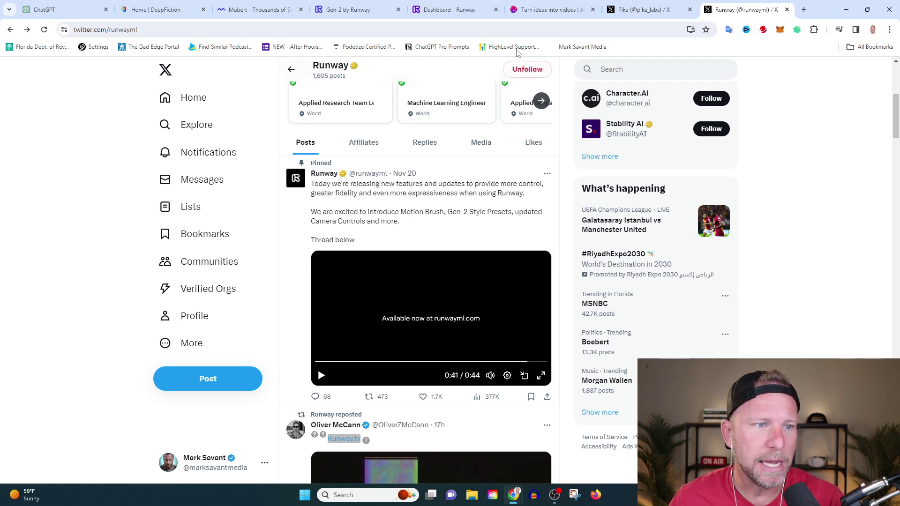
Step: From the Runway dashboard, start a Gen-2 video from a 1536x2048 JPG image
{"action": "left_click", "coordinate": [445, 9]}
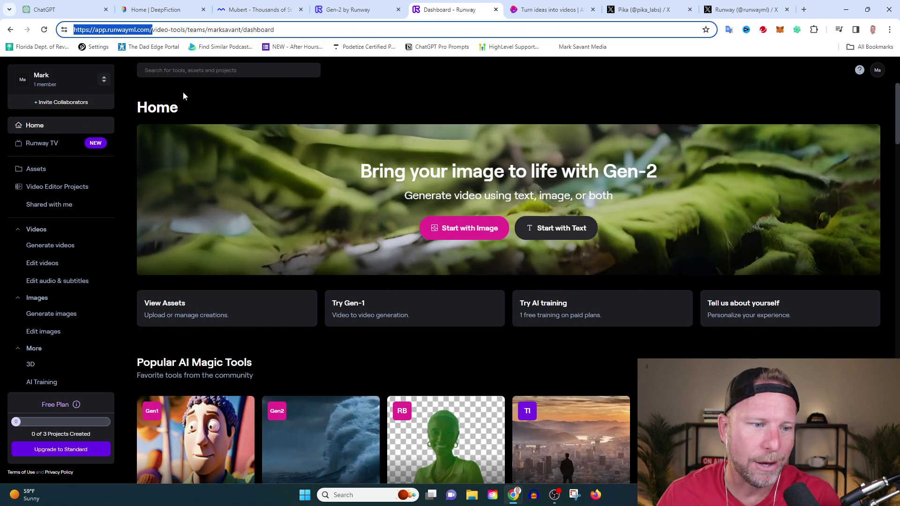
{"action": "scroll", "coordinate": [358, 261], "scroll_direction": "down", "scroll_amount": 3}
{"action": "scroll", "coordinate": [357, 259], "scroll_direction": "down", "scroll_amount": 3}
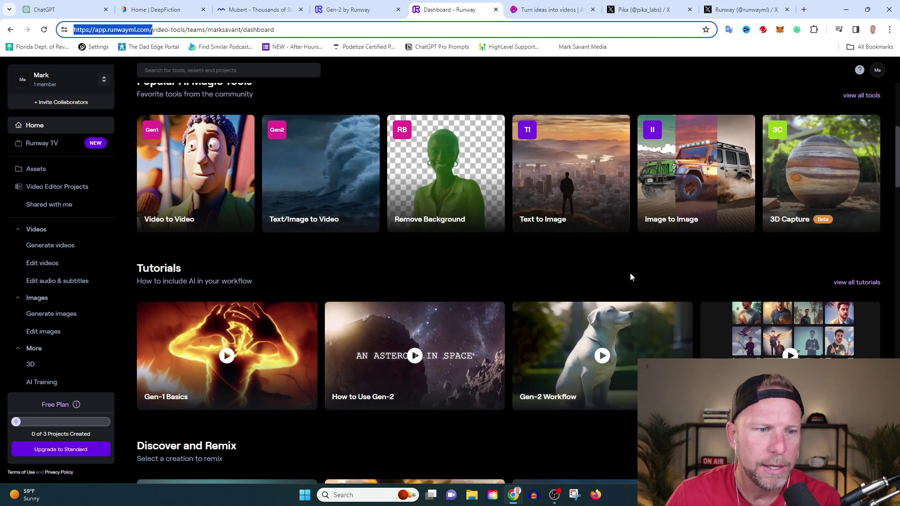
{"action": "scroll", "coordinate": [549, 263], "scroll_direction": "up", "scroll_amount": 6}
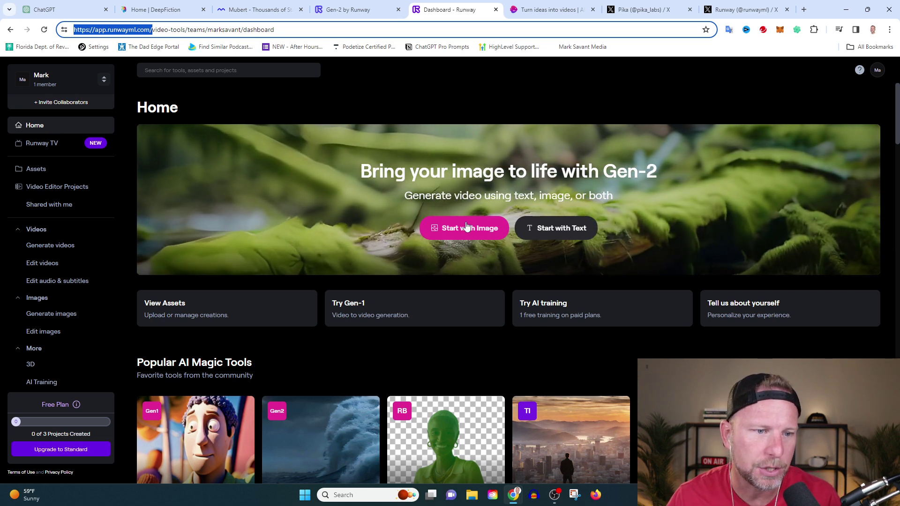
{"action": "left_click", "coordinate": [466, 228]}
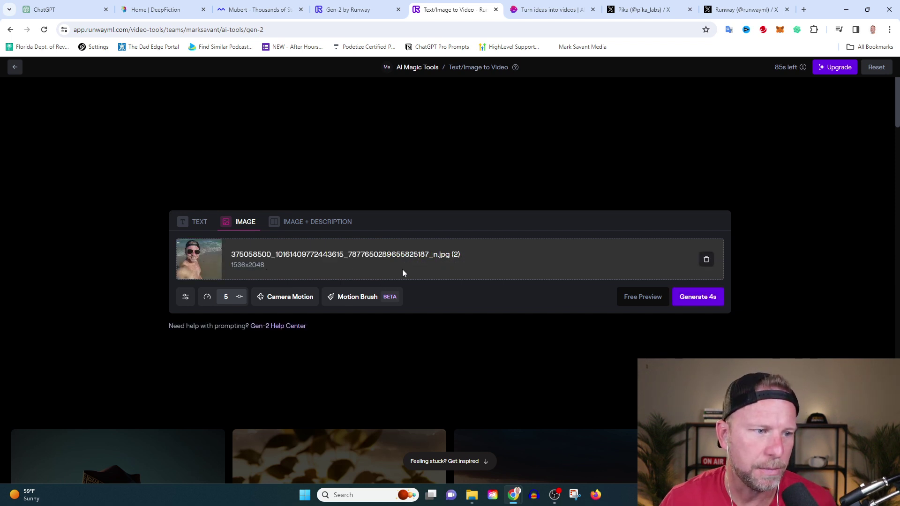
Step: Generate a 4s Gen-2 clip from the loaded beach selfie image
{"action": "left_click", "coordinate": [698, 299]}
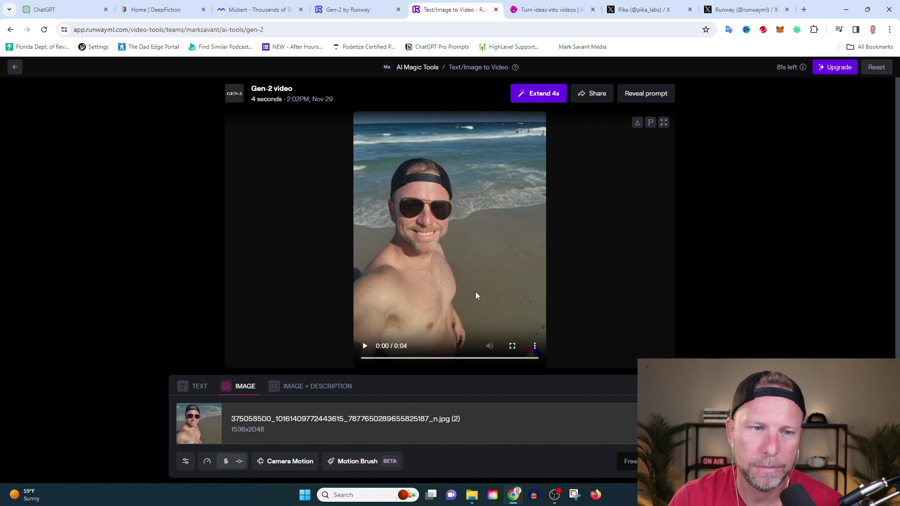
{"action": "left_click", "coordinate": [365, 347]}
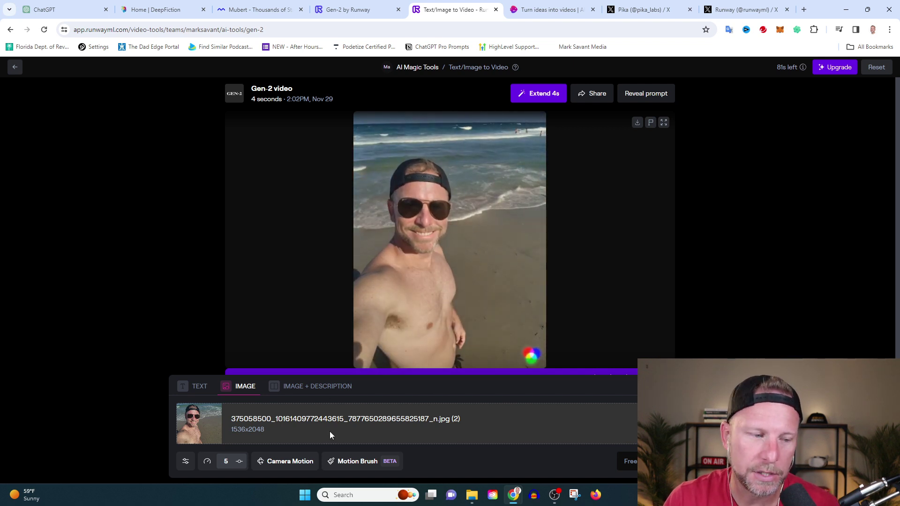
{"action": "mouse_move", "coordinate": [359, 361]}
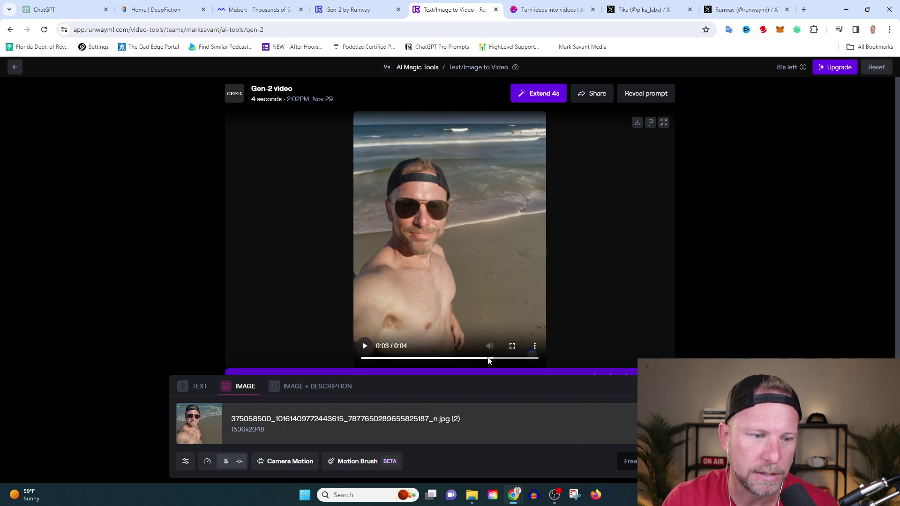
{"action": "left_click_drag", "start_coordinate": [495, 363], "coordinate": [364, 365]}
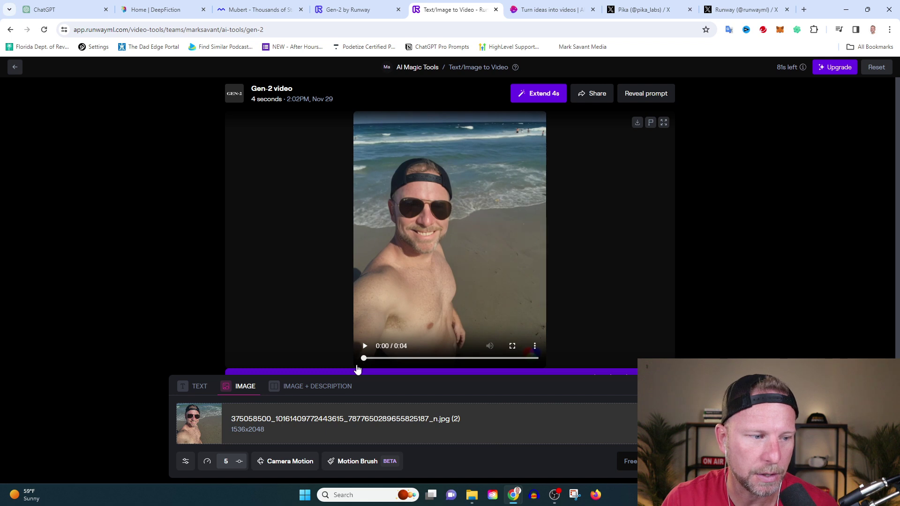
Step: Paint the sea and sand behind the selfie with Motion Brush
{"action": "left_click", "coordinate": [357, 465]}
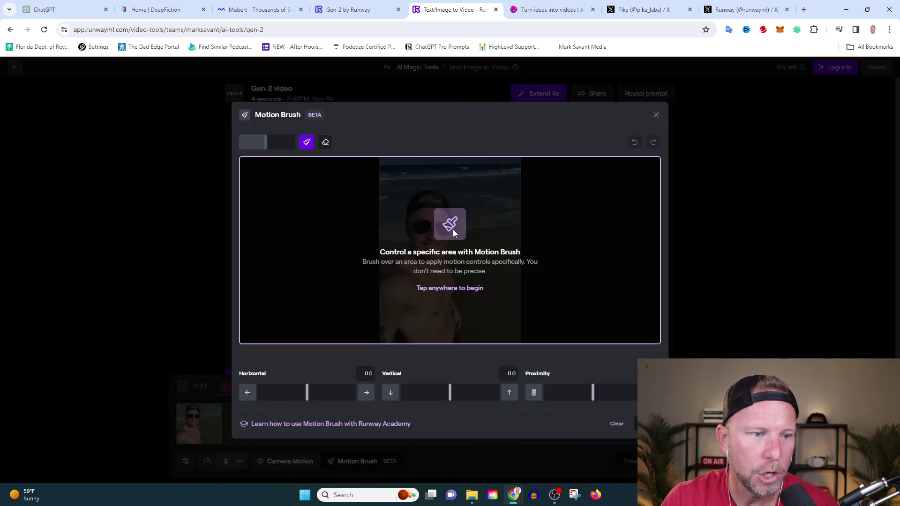
{"action": "left_click", "coordinate": [462, 208]}
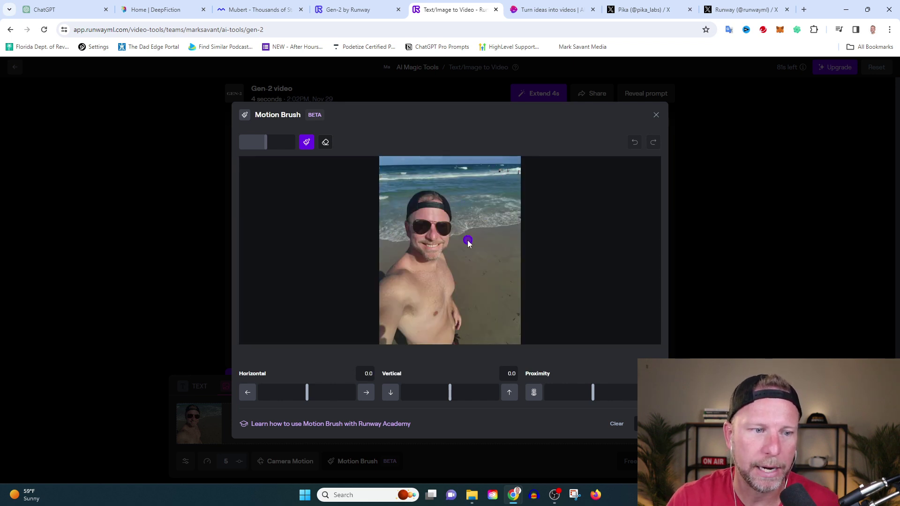
{"action": "mouse_move", "coordinate": [469, 233]}
{"action": "left_mouse_down"}
{"action": "mouse_move", "coordinate": [447, 182]}
{"action": "mouse_move", "coordinate": [408, 181]}
{"action": "left_mouse_up"}
{"action": "left_click_drag", "start_coordinate": [396, 226], "coordinate": [380, 237]}
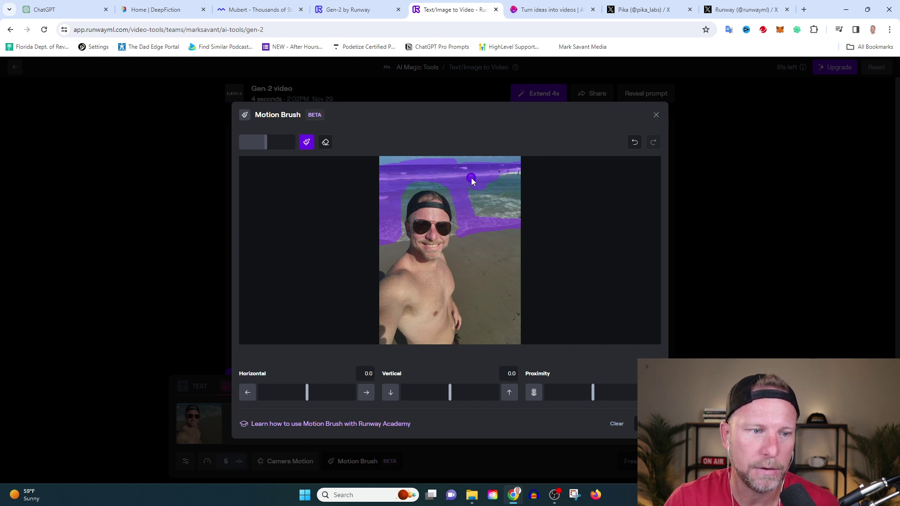
{"action": "mouse_move", "coordinate": [488, 187]}
{"action": "left_mouse_down"}
{"action": "mouse_move", "coordinate": [520, 173]}
{"action": "mouse_move", "coordinate": [476, 184]}
{"action": "mouse_move", "coordinate": [495, 186]}
{"action": "mouse_move", "coordinate": [485, 209]}
{"action": "mouse_move", "coordinate": [526, 221]}
{"action": "mouse_move", "coordinate": [520, 177]}
{"action": "mouse_move", "coordinate": [500, 199]}
{"action": "mouse_move", "coordinate": [508, 217]}
{"action": "mouse_move", "coordinate": [504, 199]}
{"action": "left_mouse_up"}
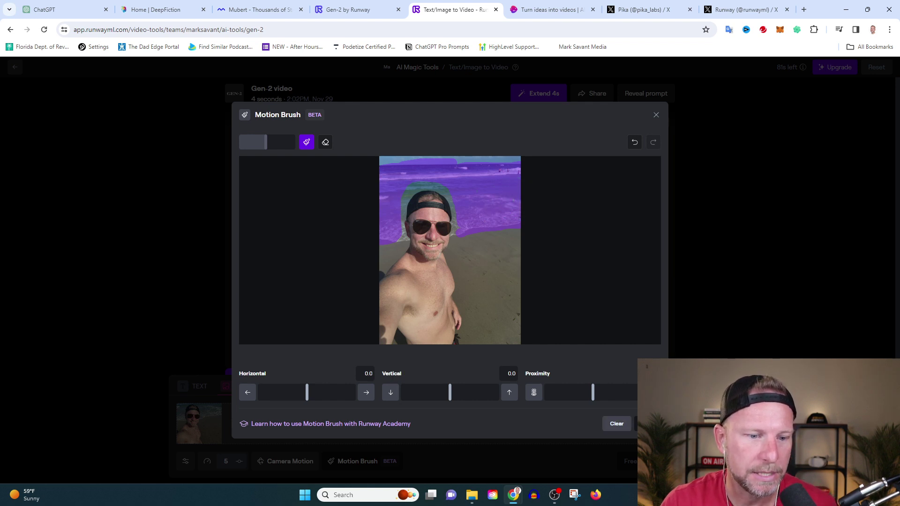
Step: Set Motion Brush horizontal to 1.6, vertical to -2.8, and raise proximity
{"action": "left_click_drag", "start_coordinate": [305, 393], "coordinate": [312, 396]}
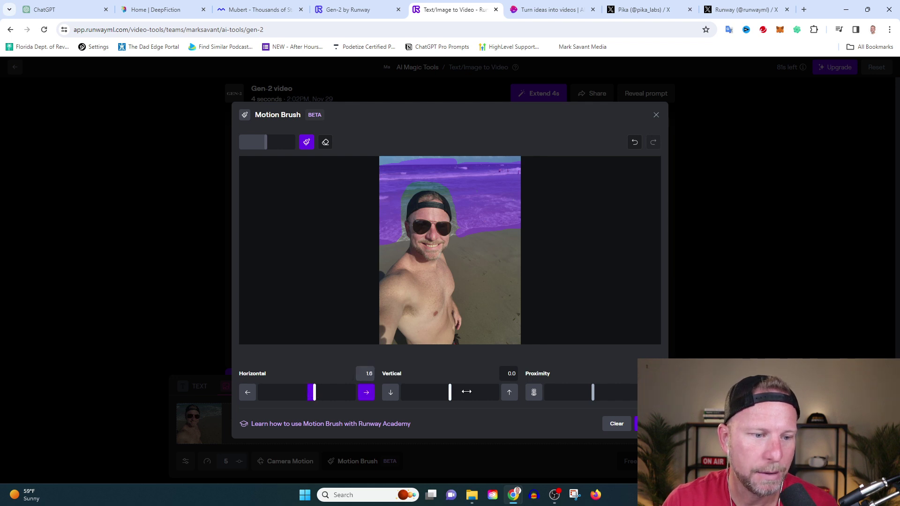
{"action": "left_click_drag", "start_coordinate": [450, 393], "coordinate": [436, 395]}
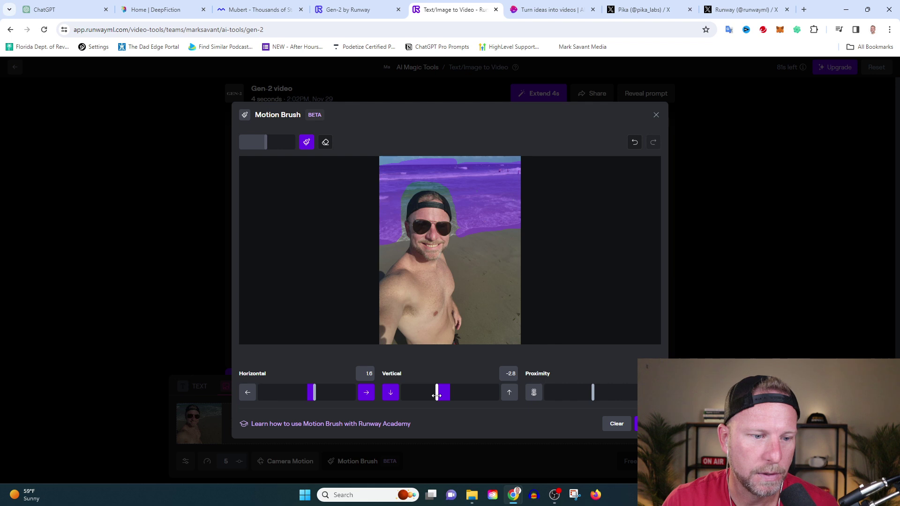
{"action": "left_click_drag", "start_coordinate": [593, 392], "coordinate": [608, 391]}
{"action": "left_click", "coordinate": [652, 423]}
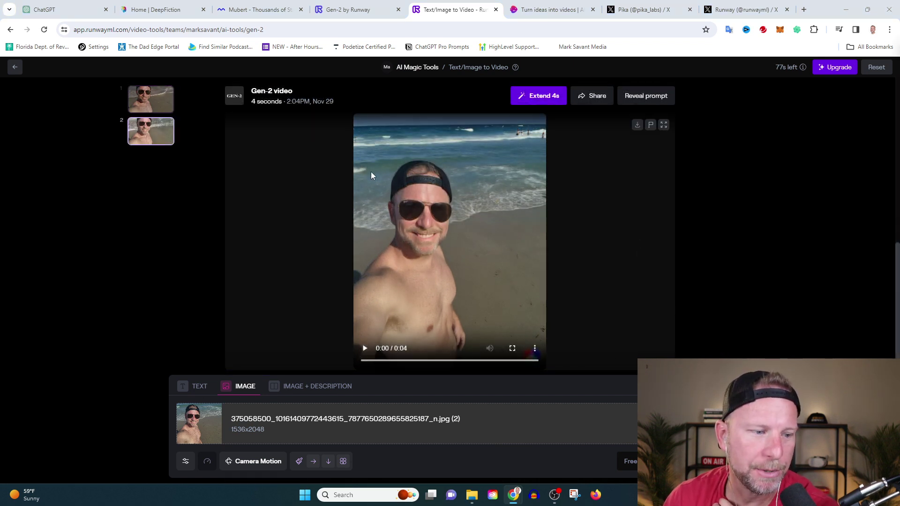
Step: Play the new ocean-motion clip, then replay the original beach clip for comparison
{"action": "left_click", "coordinate": [364, 349]}
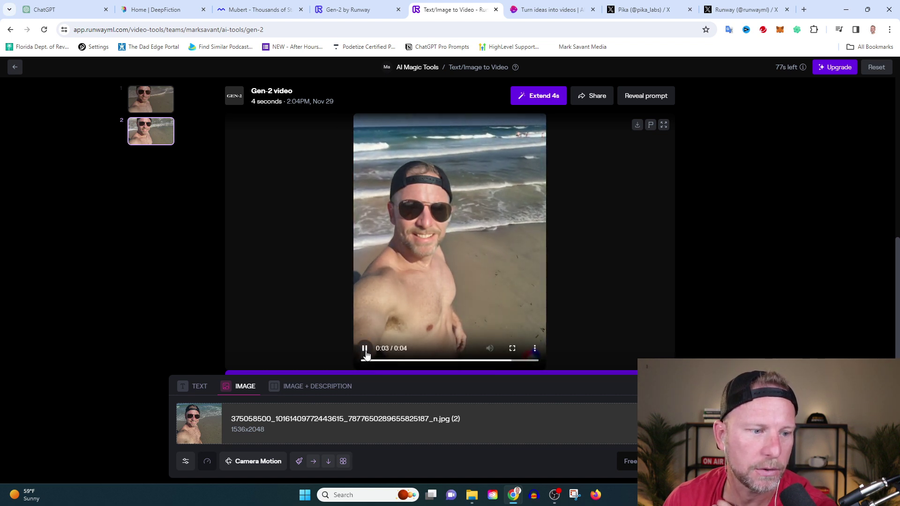
{"action": "left_click", "coordinate": [150, 99]}
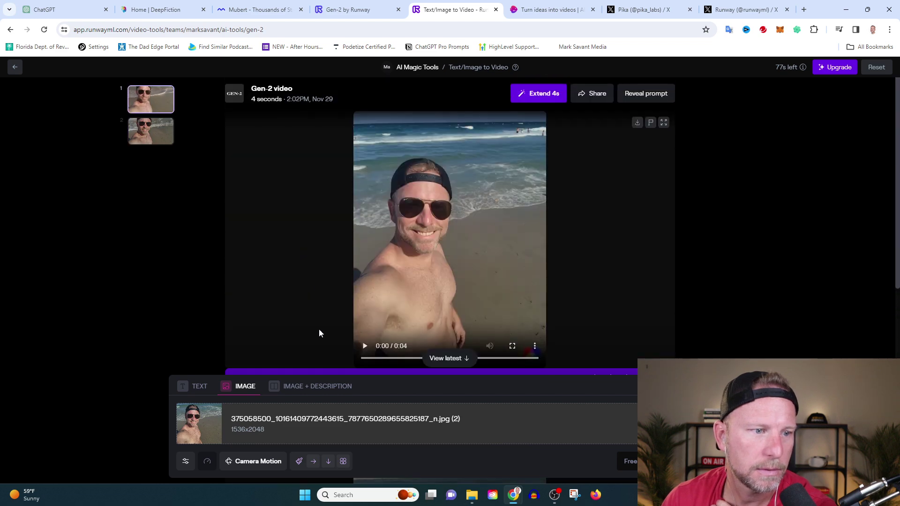
{"action": "left_click", "coordinate": [363, 347]}
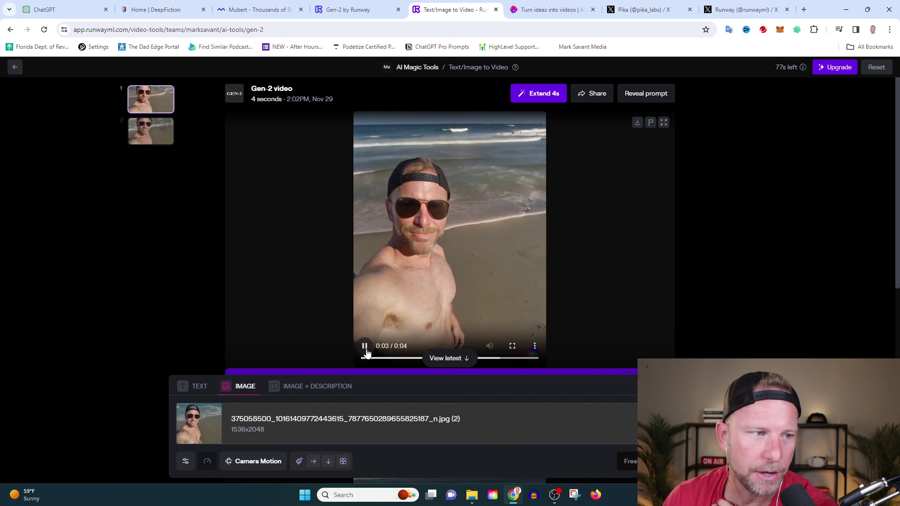
{"action": "left_click", "coordinate": [406, 237]}
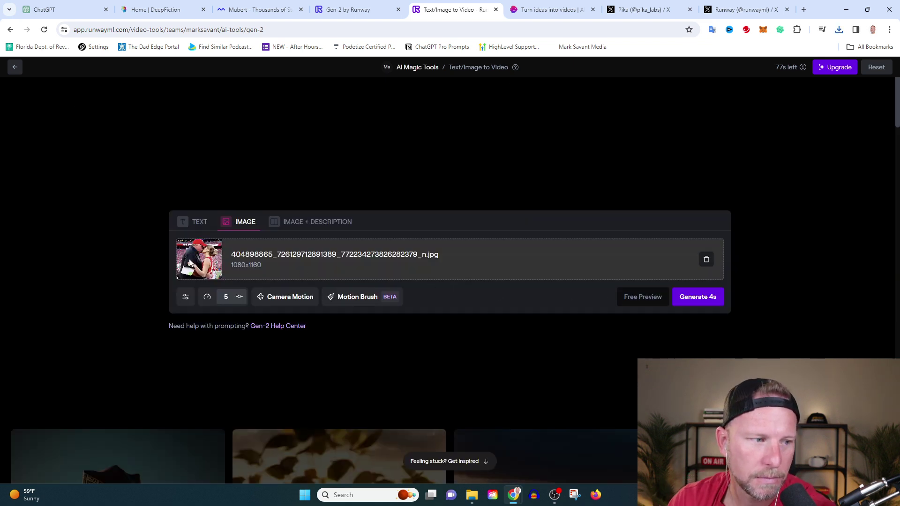
Step: Generate a 4-second video from the stadium kiss photo, then play it and pause near its end
{"action": "left_click", "coordinate": [694, 301]}
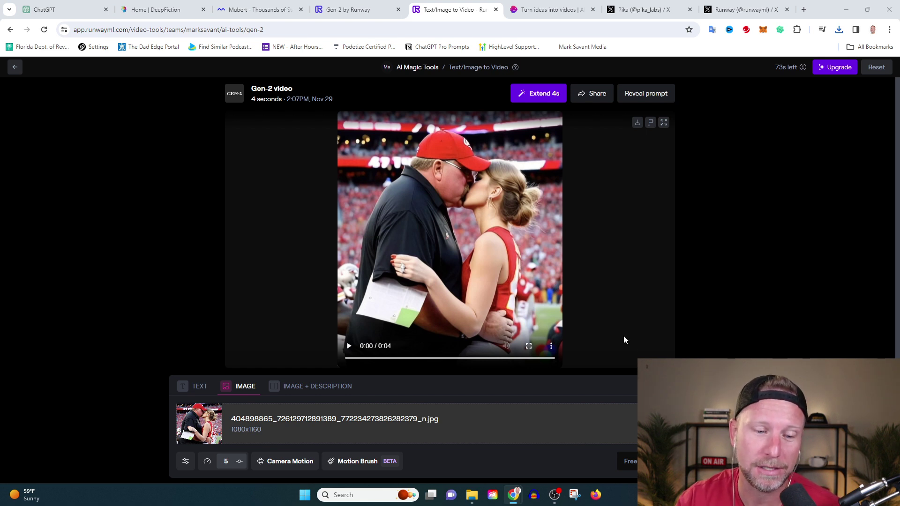
{"action": "left_click", "coordinate": [349, 347]}
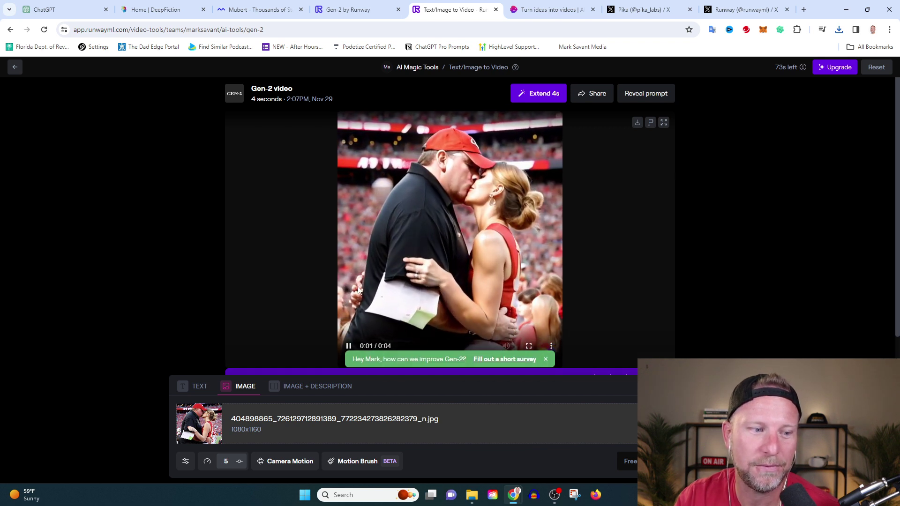
{"action": "left_click", "coordinate": [454, 285]}
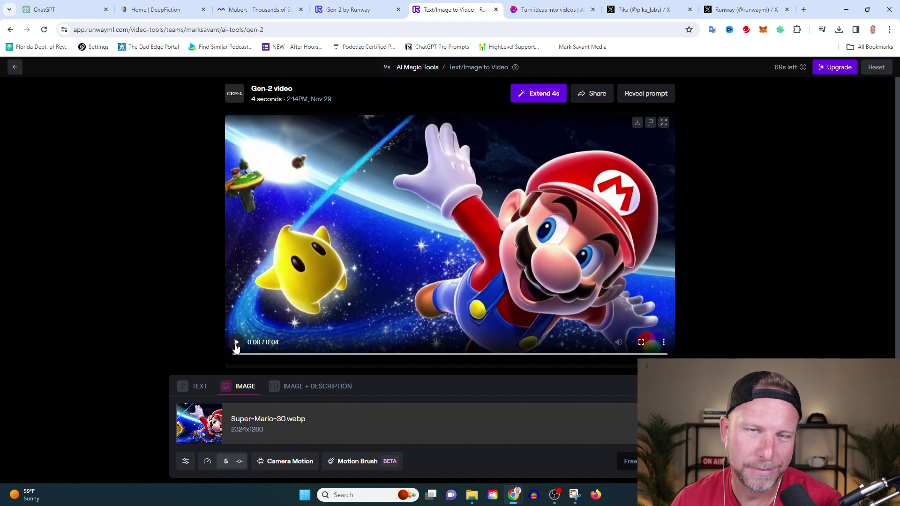
Step: Play the 4-second Super Mario clip and pause it at 0:02
{"action": "left_click", "coordinate": [237, 344]}
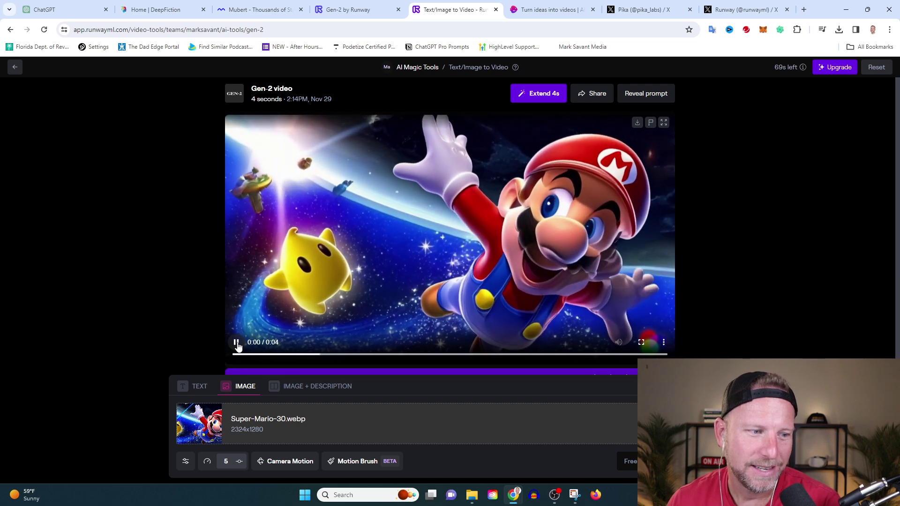
{"action": "left_click", "coordinate": [237, 344]}
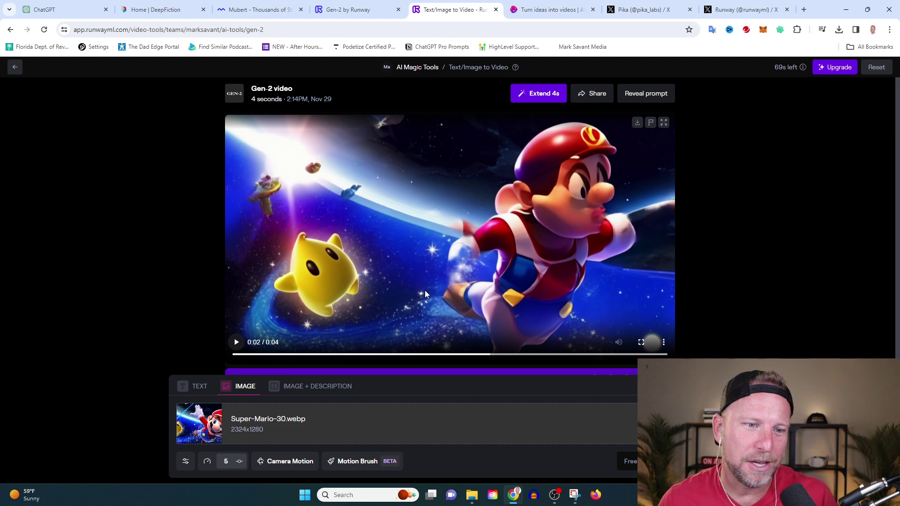
Step: Return to the Runway home dashboard and scroll down and back up the Home page
{"action": "left_click", "coordinate": [14, 68]}
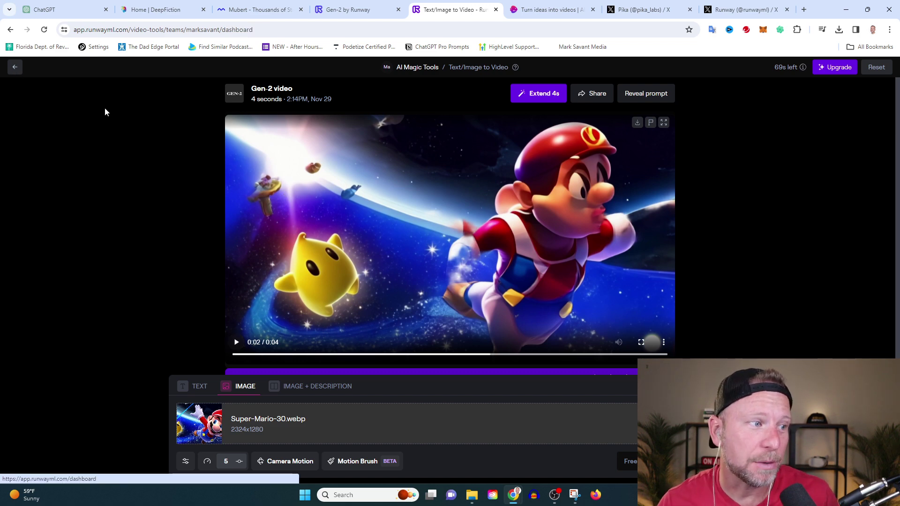
{"action": "scroll", "coordinate": [274, 300], "scroll_direction": "down", "scroll_amount": 3}
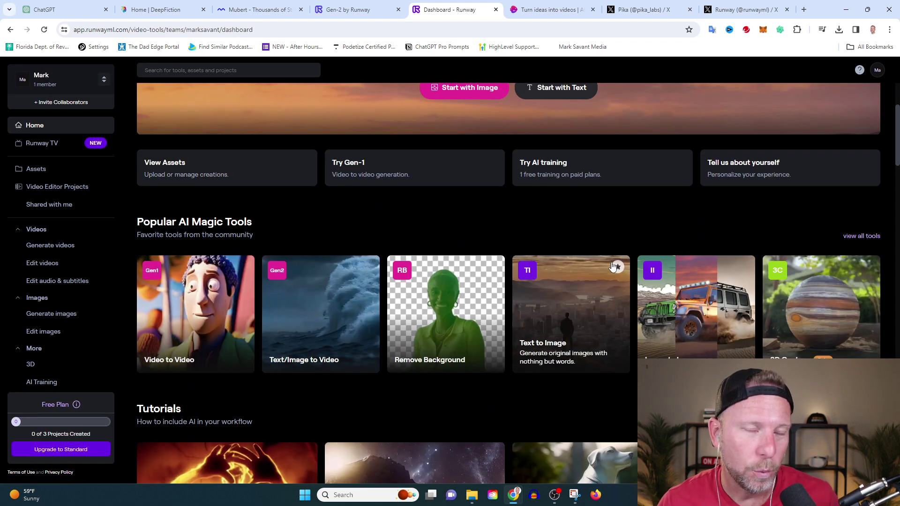
{"action": "scroll", "coordinate": [669, 206], "scroll_direction": "up", "scroll_amount": 3}
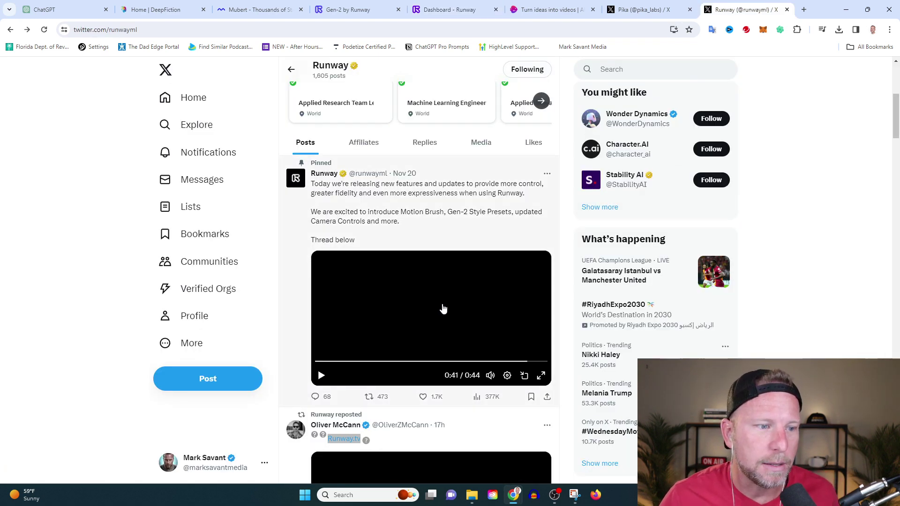
Step: Play Runway's pinned Motion Brush announcement on X, browse the feed, then return to the Runway dashboard
{"action": "left_click", "coordinate": [443, 307]}
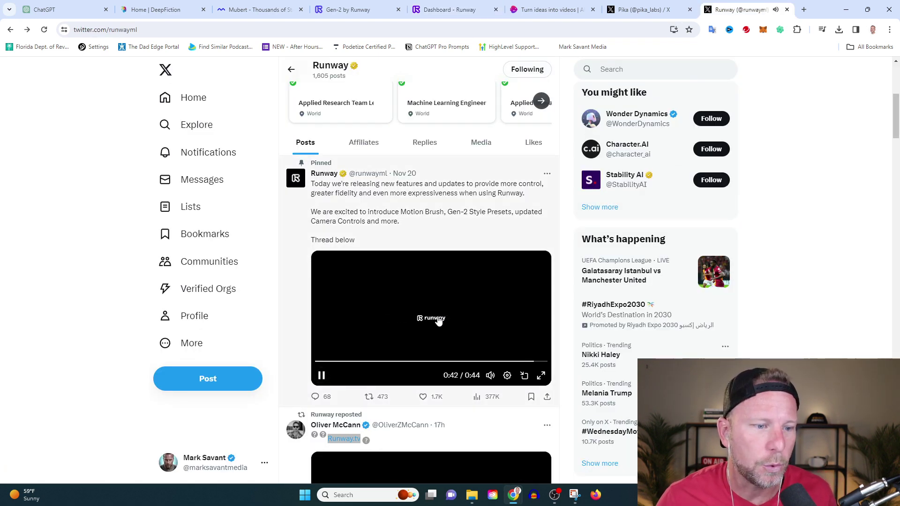
{"action": "scroll", "coordinate": [323, 374], "scroll_direction": "down", "scroll_amount": 3}
{"action": "scroll", "coordinate": [375, 248], "scroll_direction": "down", "scroll_amount": 3}
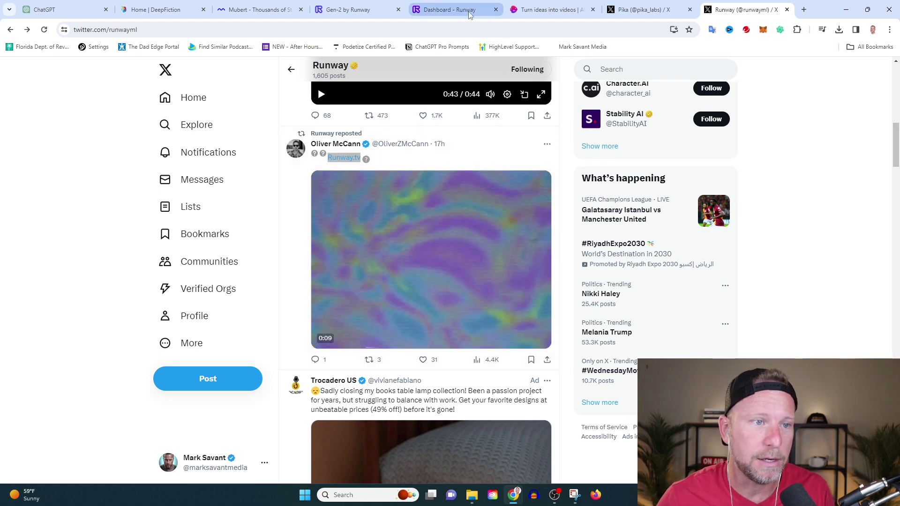
{"action": "left_click", "coordinate": [452, 10]}
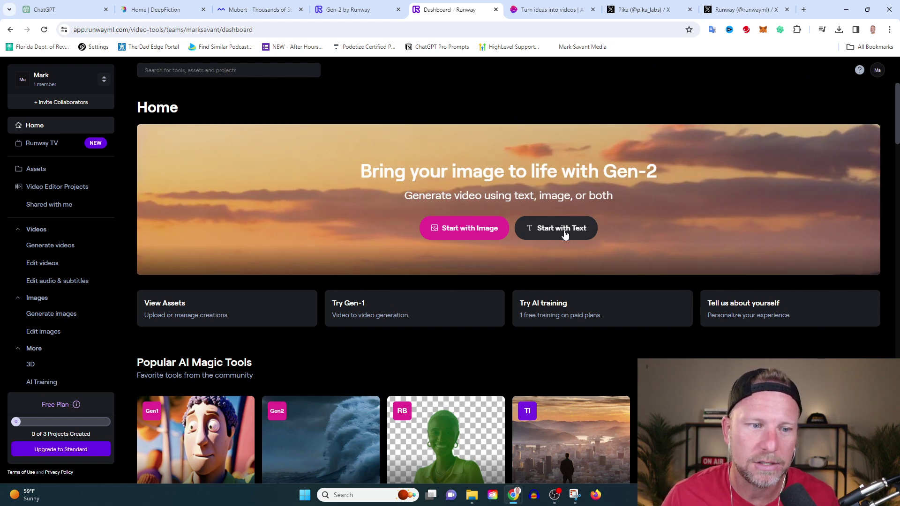
Step: Generate a 4-second text-to-video clip from the pasted martini-lifting prompt and play it
{"action": "left_click", "coordinate": [564, 230]}
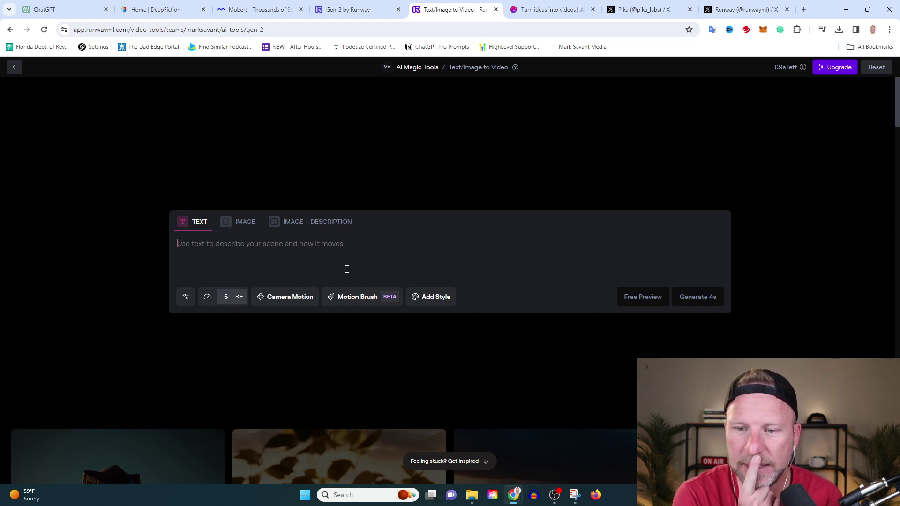
{"action": "type", "text": "Strong man lifts woman holding a martini above his head"}
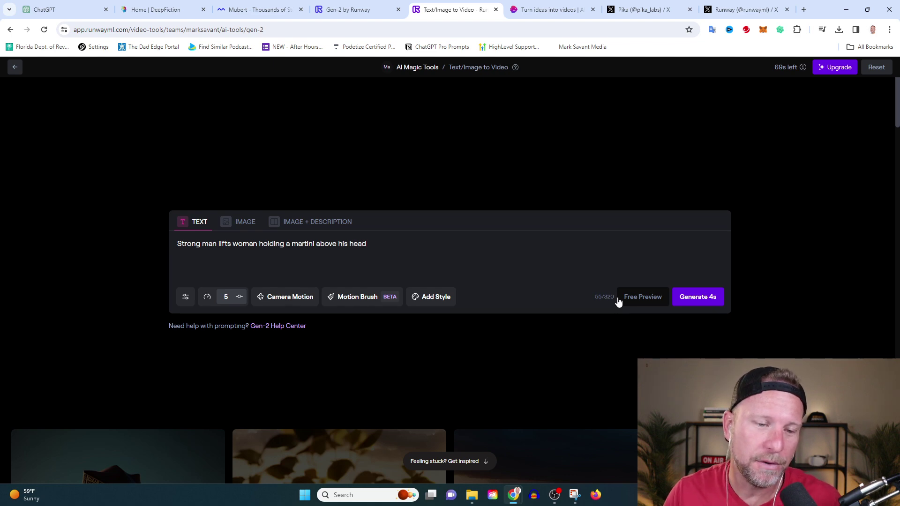
{"action": "left_click", "coordinate": [695, 298]}
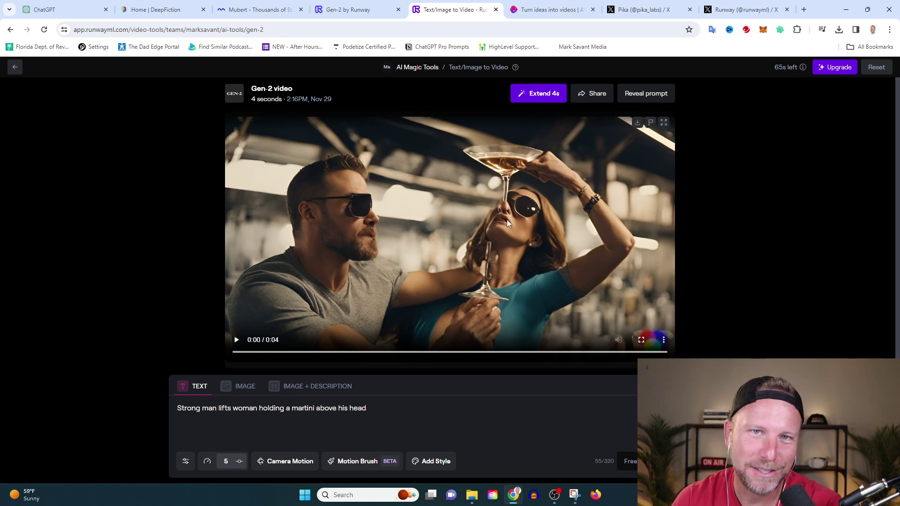
{"action": "left_click", "coordinate": [236, 340]}
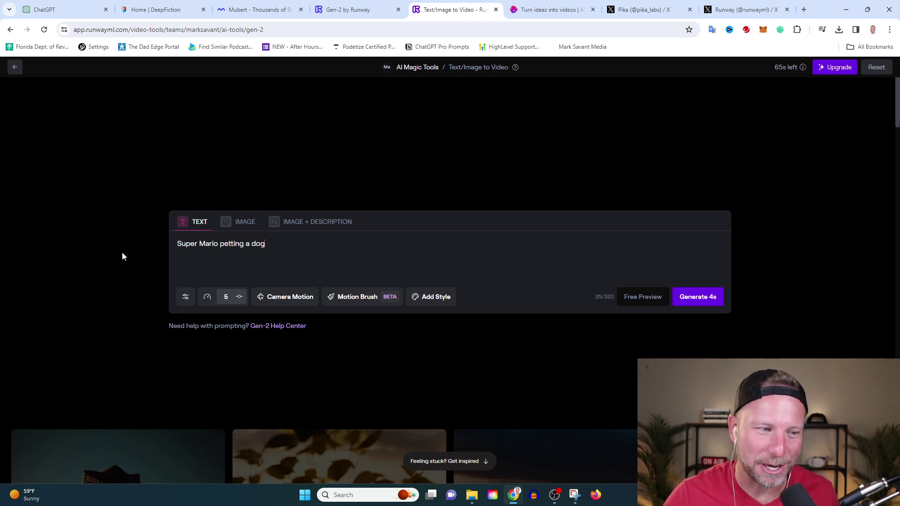
Step: Generate the 'Super Mario petting a dog' clip, play it through, and rewind to 0:00
{"action": "left_click", "coordinate": [706, 304]}
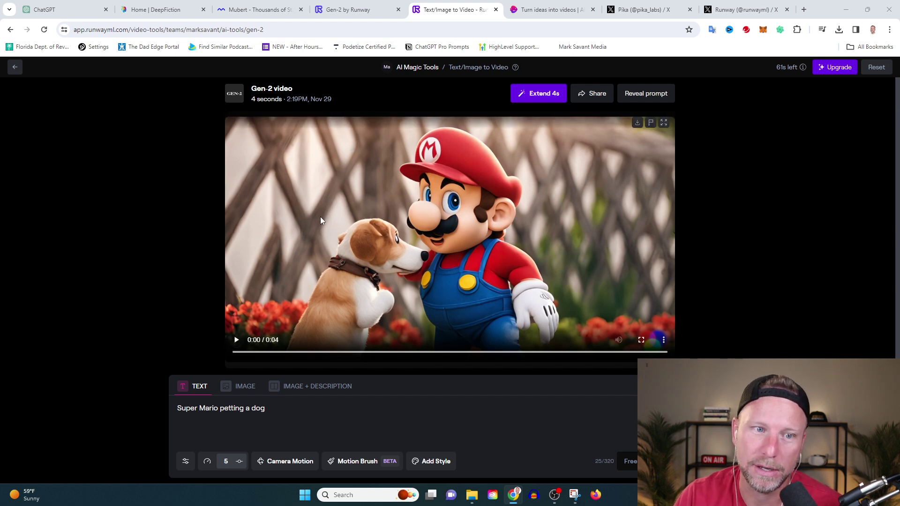
{"action": "left_click", "coordinate": [236, 341]}
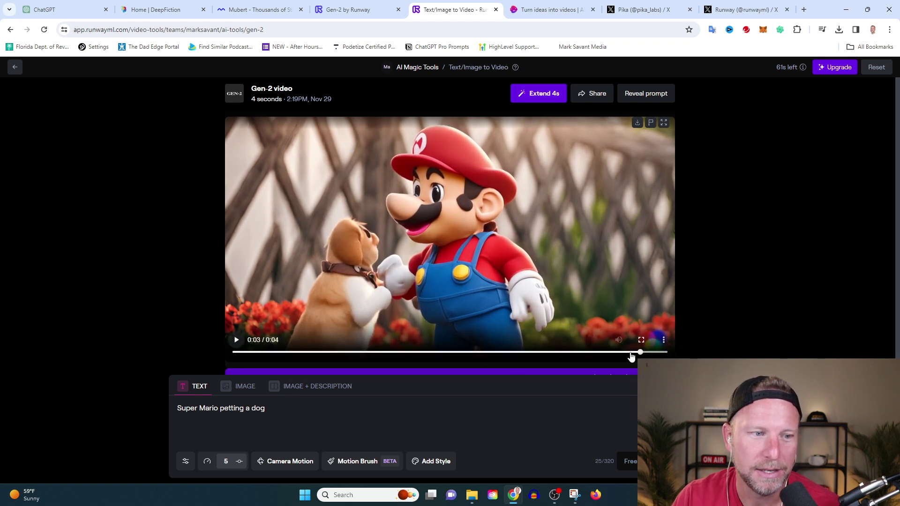
{"action": "left_click", "coordinate": [245, 352]}
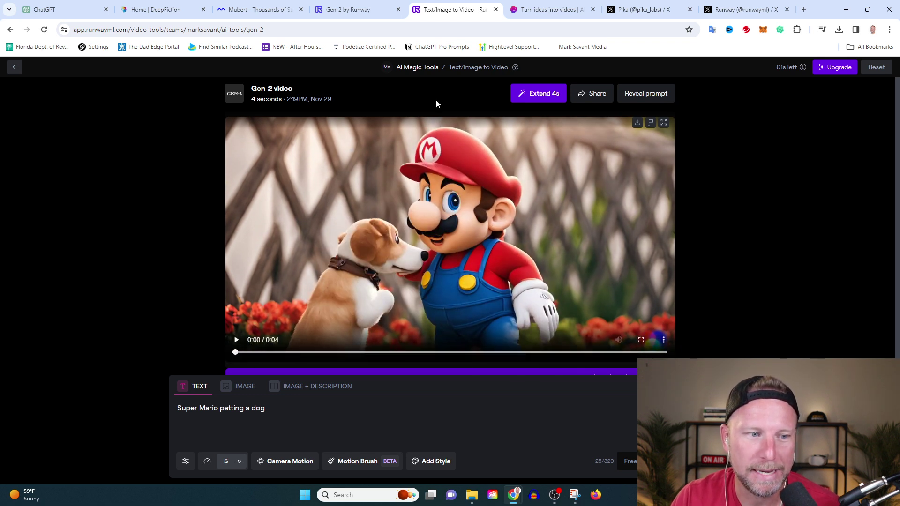